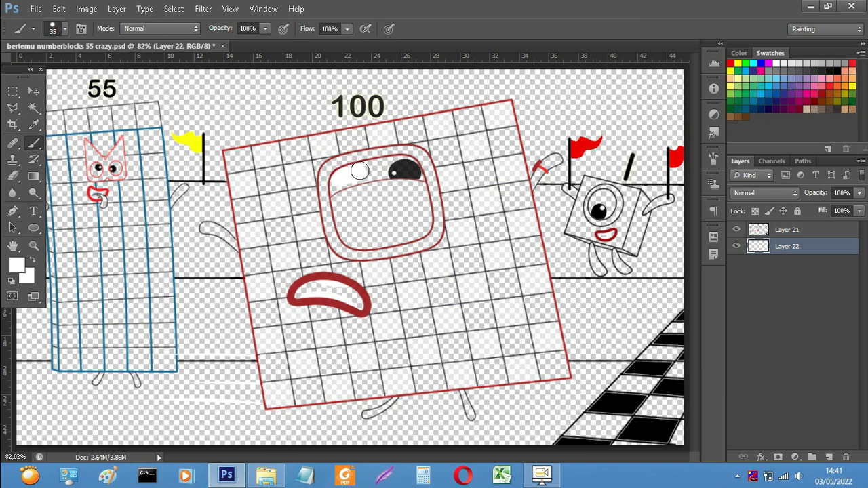
Fill in the white of block 100's eye around the pupil using a smaller brush.
scroll(411, 169, up, 4)
key([)
key([)
key([)
key([)
key([)
key([)
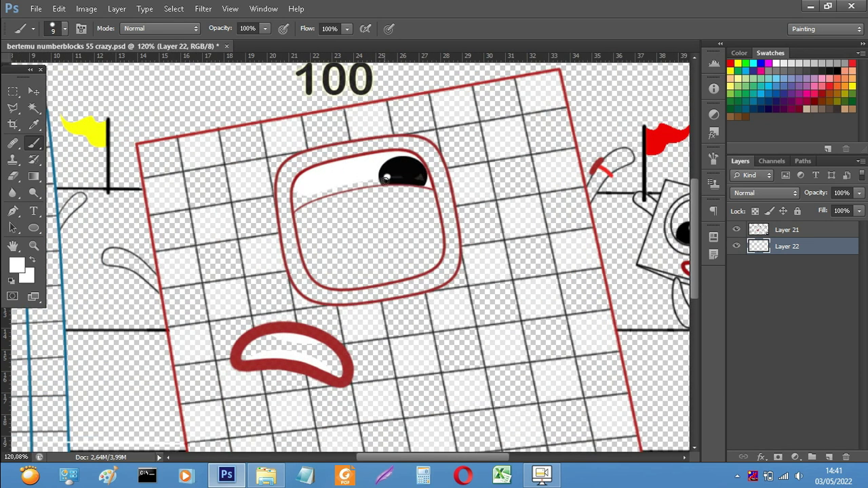
Paint the inside of block 100's mouth black between the teeth with a 25 px brush.
key(])
key(])
key(])
key(])
click(837, 72)
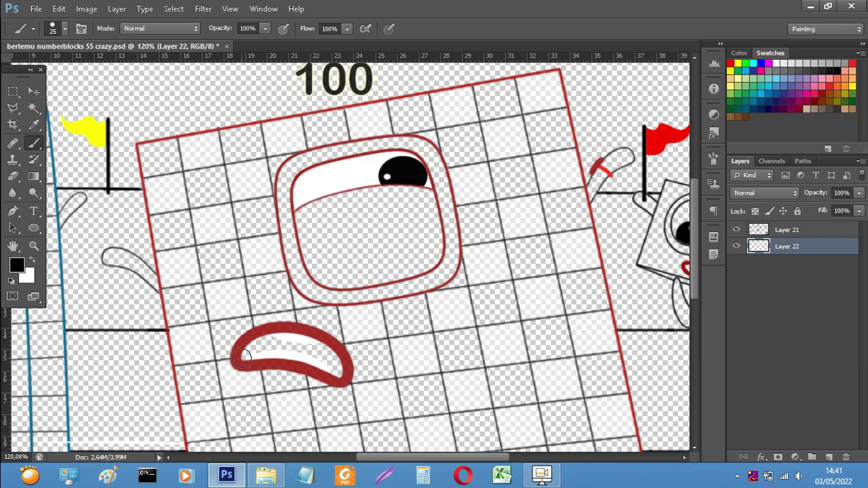
mouse_move(241, 357)
mouse_down()
mouse_move(250, 339)
mouse_move(298, 334)
mouse_move(327, 346)
mouse_move(344, 373)
mouse_move(248, 361)
mouse_move(282, 342)
mouse_move(329, 367)
mouse_move(262, 350)
mouse_up()
Add a new layer below Layer 22 and paint block 100's eye frame and eyelid dark red on it.
click(829, 457)
drag(802, 248, 801, 269)
click(730, 63)
click(17, 265)
click(737, 184)
key(Return)
key(b)
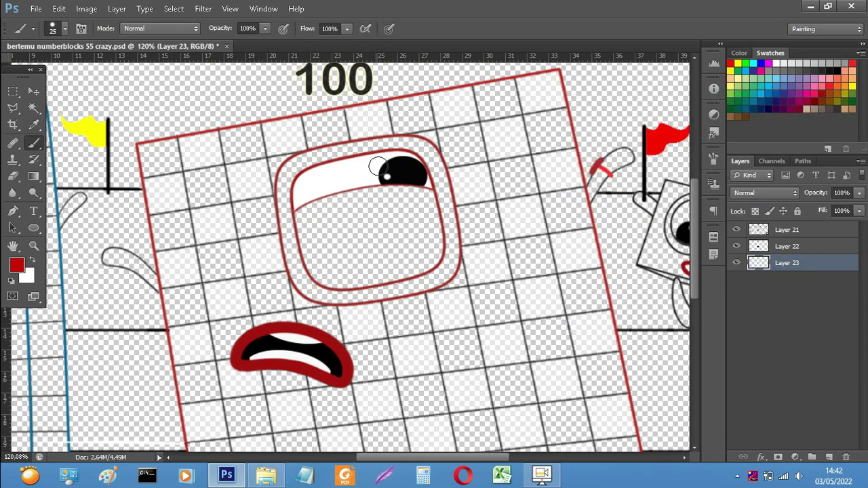
mouse_move(293, 202)
mouse_down()
mouse_move(403, 161)
mouse_move(419, 167)
mouse_move(433, 261)
mouse_move(383, 277)
mouse_move(427, 264)
mouse_move(343, 279)
mouse_move(318, 272)
mouse_move(335, 270)
mouse_move(310, 232)
mouse_move(302, 186)
mouse_move(312, 262)
mouse_move(301, 194)
mouse_move(342, 193)
mouse_move(358, 241)
mouse_move(340, 228)
mouse_up()
Paint both of block 100's arms dark red with a brush of 10 to 15 px.
key(bracketleft)
key(bracketleft)
key(bracketleft)
key(bracketleft)
key(bracketleft)
key(bracketleft)
key(bracketleft)
key(bracketleft)
mouse_move(108, 258)
mouse_down()
mouse_move(134, 262)
mouse_move(112, 259)
mouse_up()
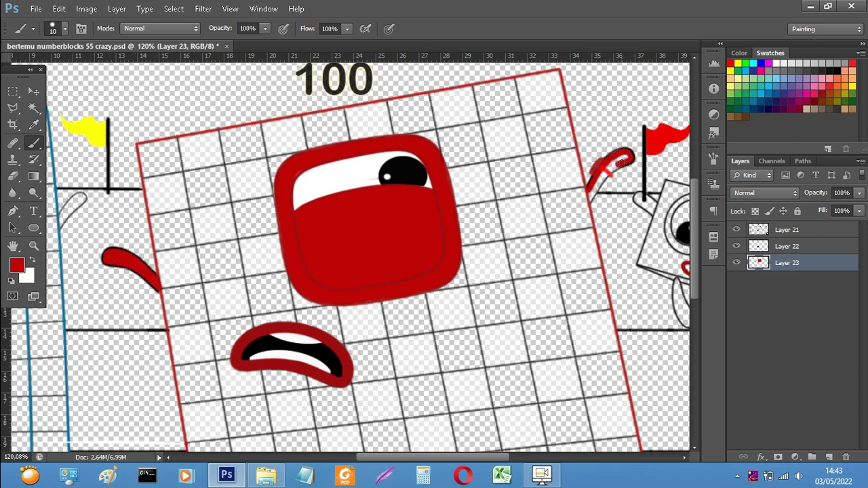
drag(596, 189, 590, 192)
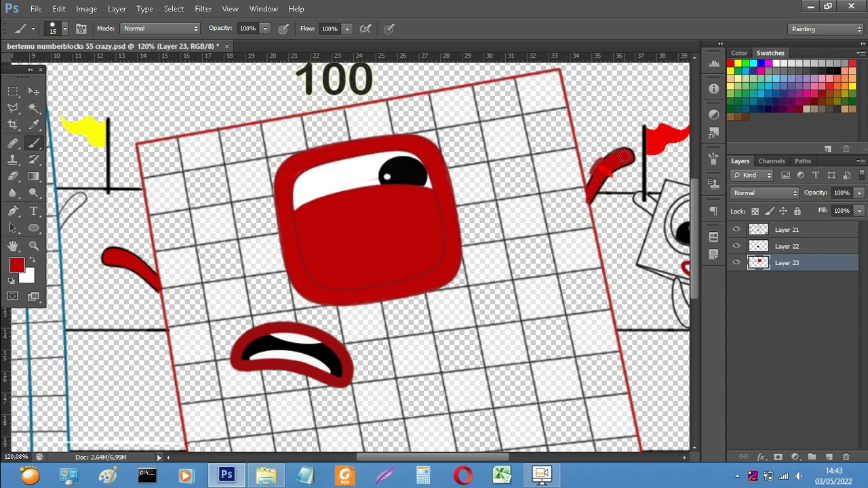
key(e)
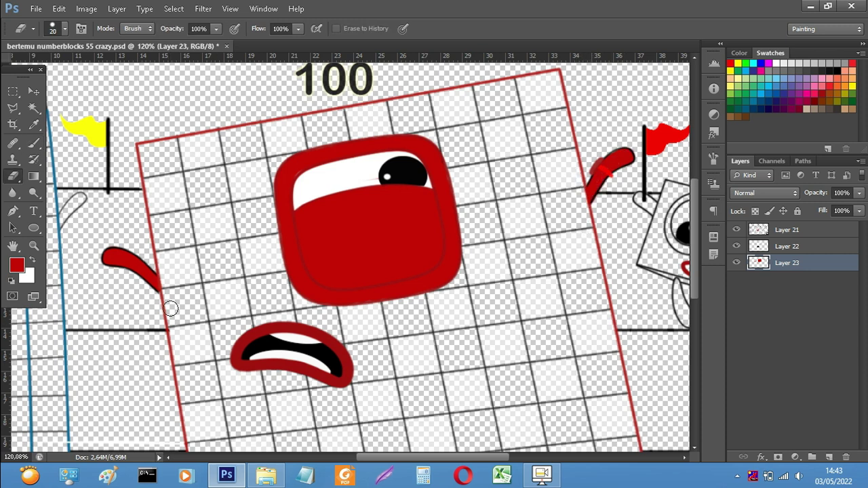
Paint both of block 100's legs dark red with a small brush.
click(33, 143)
scroll(423, 310, down, 2)
scroll(615, 393, down, 3)
scroll(616, 407, up, 1)
scroll(482, 431, up, 2)
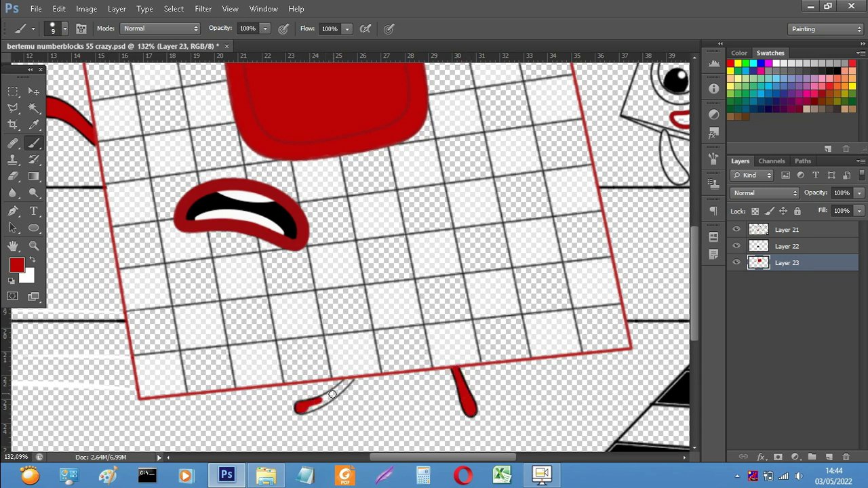
scroll(304, 409, down, 3)
Add a new layer and paint a bright red band along all four inside edges of block 100 with a 25 px brush.
click(827, 457)
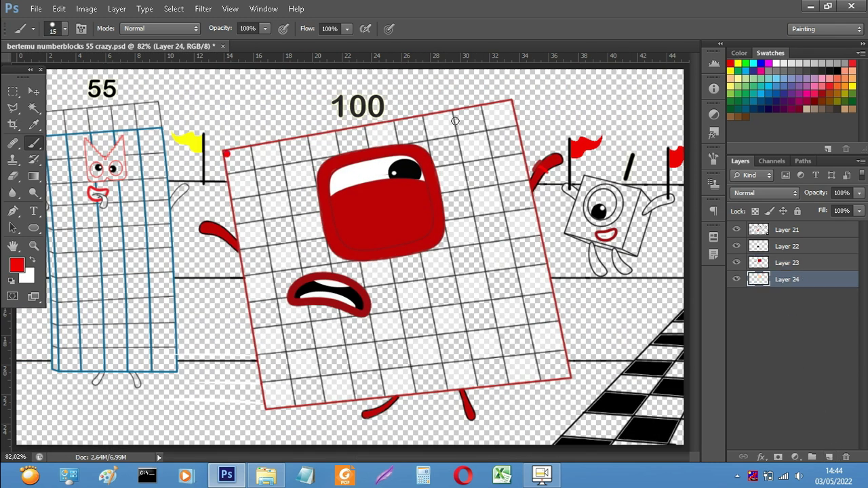
key(bracketright)
shift+click(513, 103)
shift+click(568, 374)
shift+click(266, 405)
shift+click(226, 152)
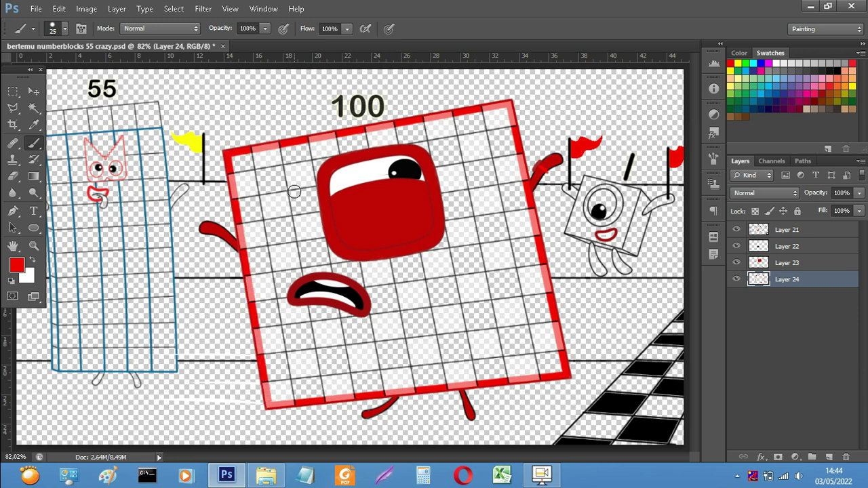
Fill the outer ring of block 100's squares bright red using straight strokes with a 60 px brush.
key(bracketright)
key(bracketright)
key(bracketright)
key(bracketright)
key(bracketright)
key(bracketright)
click(240, 164)
shift+click(285, 393)
shift+click(553, 366)
shift+click(488, 124)
shift+click(252, 164)
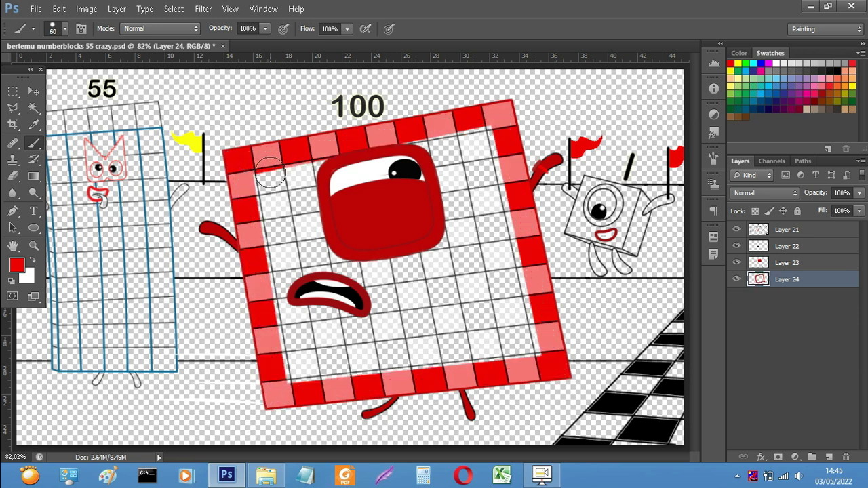
Fill the remaining inner squares of block 100 bright red with a 90 px brush.
key(bracketright)
key(bracketright)
key(bracketright)
key(bracketright)
click(271, 179)
shift+click(298, 360)
shift+click(518, 341)
shift+click(467, 145)
shift+click(479, 308)
shift+click(329, 330)
shift+click(308, 181)
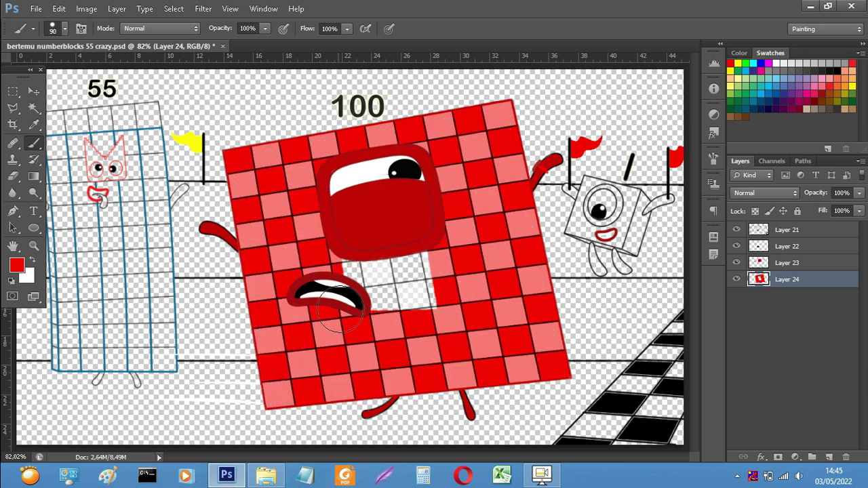
shift+click(344, 301)
drag(407, 267, 352, 297)
Paint the small one-eyed block's eye white with a reduced brush.
click(778, 64)
key(bracketleft)
key(bracketleft)
key(bracketleft)
key(bracketleft)
key(bracketleft)
drag(602, 208, 605, 206)
Paint the inside of the small one-eyed block's mouth black with a finer brush.
click(837, 72)
key(bracketleft)
key(bracketleft)
key(bracketleft)
key(bracketleft)
key(bracketleft)
key(bracketleft)
Add a new layer below Layer 24 and paint the small block's eye ring dark red with a 70 px brush.
click(829, 457)
drag(798, 280, 797, 302)
click(732, 64)
click(17, 265)
click(738, 169)
key(Return)
key(bracketright)
key(bracketright)
key(bracketright)
key(bracketright)
key(bracketright)
key(bracketright)
click(603, 205)
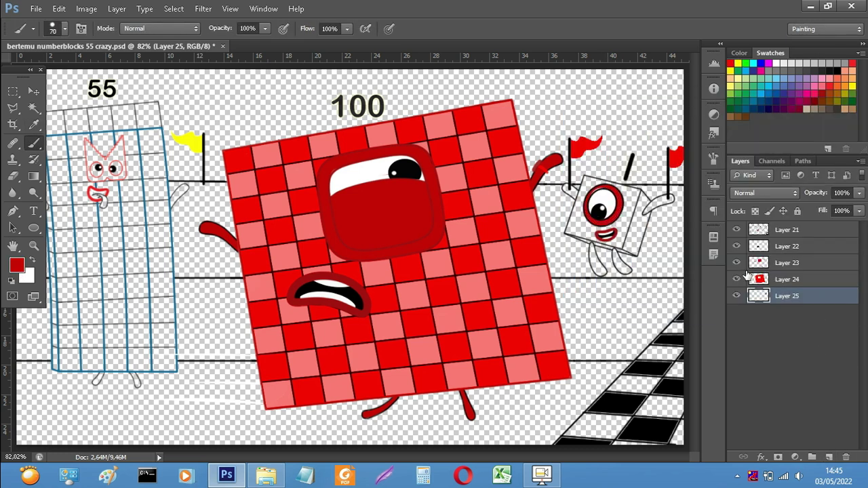
Merge Layers 22, 23 and 24 into one layer.
click(795, 247)
key(ctrl+e)
key(ctrl+e)
Paint both of the small one-eyed block's arms dark red on Layer 25 with a fine brush of up to 15 px.
key(bracketleft)
key(bracketleft)
key(bracketleft)
key(bracketleft)
key(bracketleft)
key(bracketleft)
key(bracketleft)
key(bracketleft)
key(bracketleft)
key(bracketleft)
key(bracketleft)
key(bracketleft)
scroll(604, 187, up, 5)
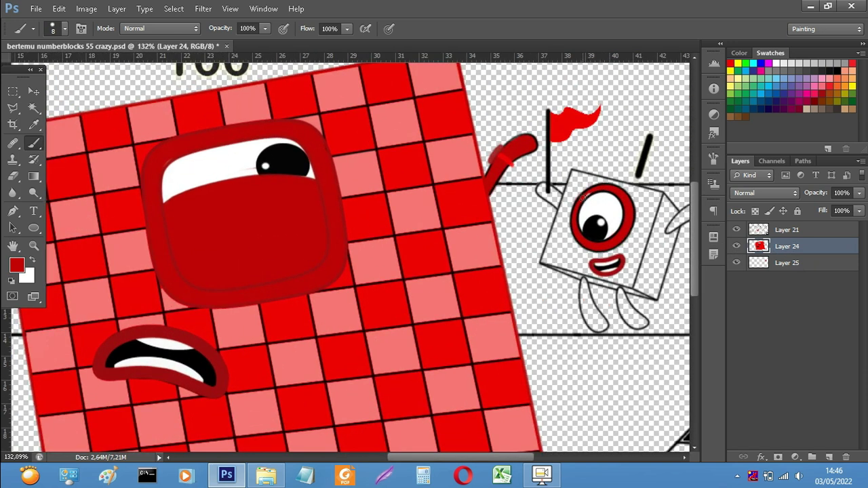
click(757, 263)
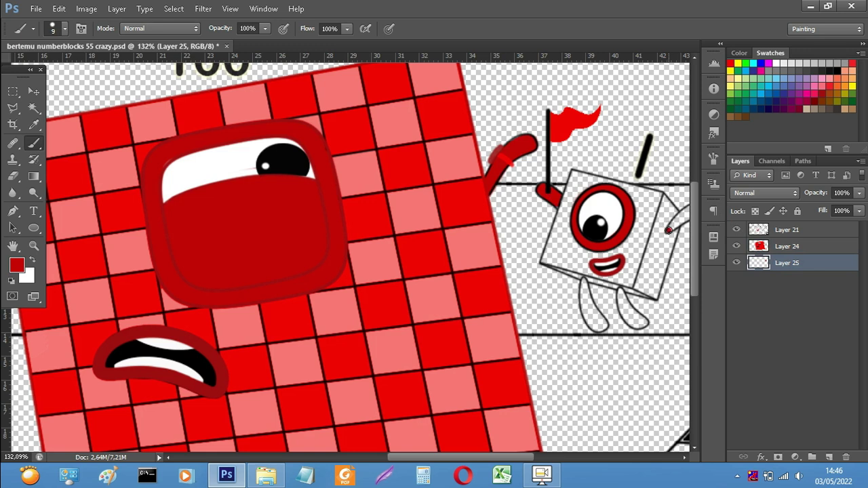
scroll(682, 221, down, 4)
scroll(680, 191, up, 5)
key(bracketright)
key(bracketright)
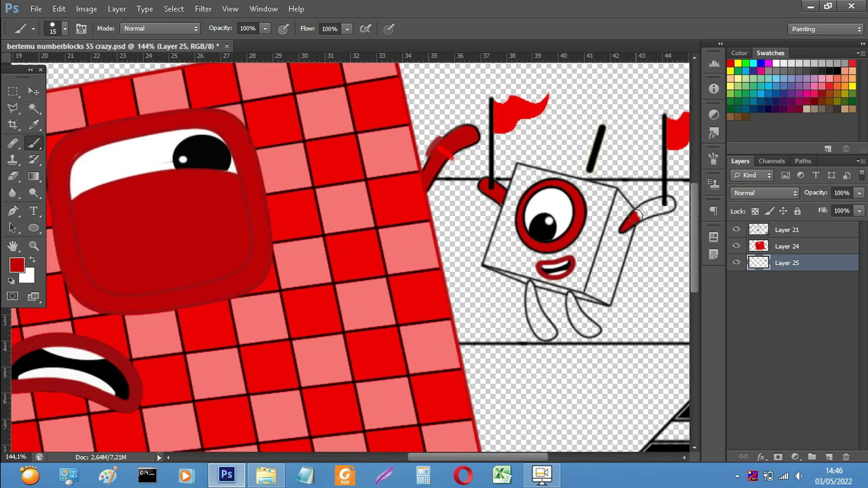
drag(639, 216, 668, 203)
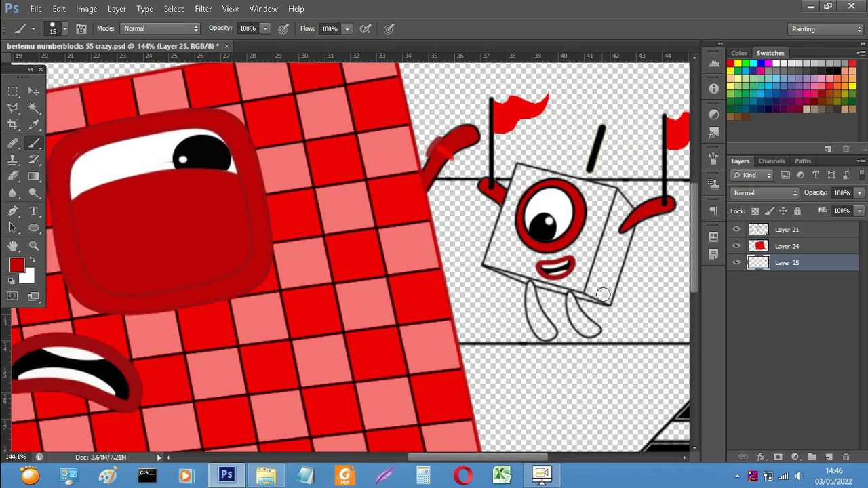
Paint both of the small one-eyed block's legs dark red.
mouse_move(571, 303)
mouse_down()
mouse_move(595, 328)
mouse_move(581, 332)
mouse_up()
drag(571, 297, 580, 317)
drag(529, 300, 536, 332)
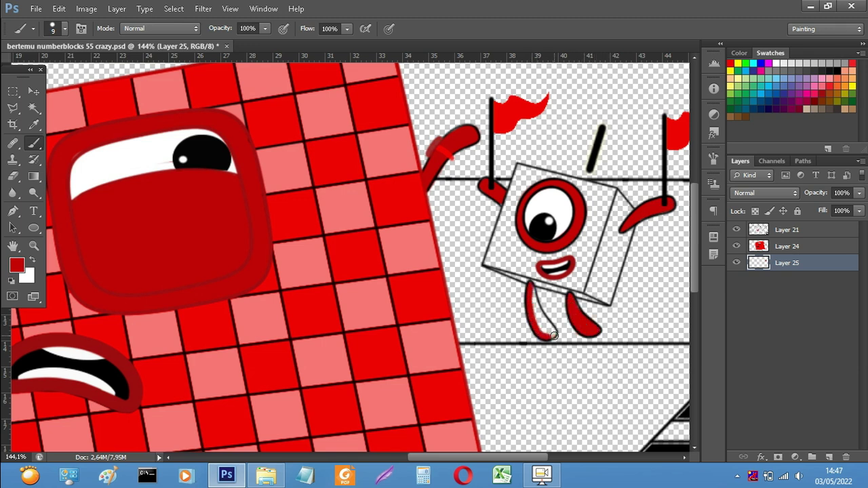
Add a new layer at the bottom of the stack and paint the small one-eyed block's body bright red.
click(828, 457)
drag(792, 263, 794, 303)
click(730, 64)
mouse_move(489, 245)
mouse_down()
mouse_move(529, 282)
mouse_move(607, 303)
mouse_move(636, 212)
mouse_move(615, 193)
mouse_move(524, 170)
mouse_move(528, 180)
mouse_move(501, 259)
mouse_move(601, 287)
mouse_move(622, 218)
mouse_move(538, 187)
mouse_move(588, 270)
mouse_move(525, 245)
mouse_up()
key(bracketright)
key(bracketright)
key(bracketright)
scroll(524, 245, down, 3)
scroll(185, 191, up, 7)
Choose white as the painting color and merge Layer 24 with the two layers below it.
click(776, 64)
click(788, 246)
key(ctrl+e)
key(ctrl+e)
Paint block 55's eyes and pointed eye mask white with a 15 px brush.
click(114, 170)
click(142, 168)
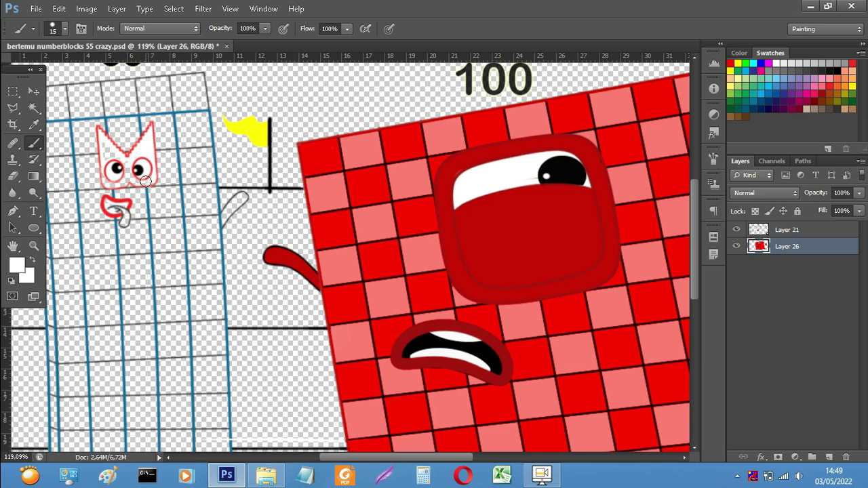
drag(104, 141, 141, 171)
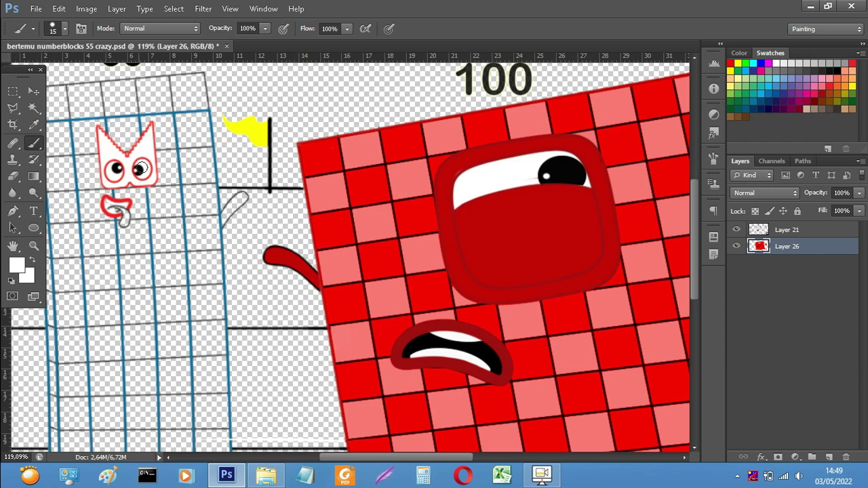
Paint block 55's tongue red with an 8 px brush.
click(852, 63)
key(bracketleft)
key(bracketleft)
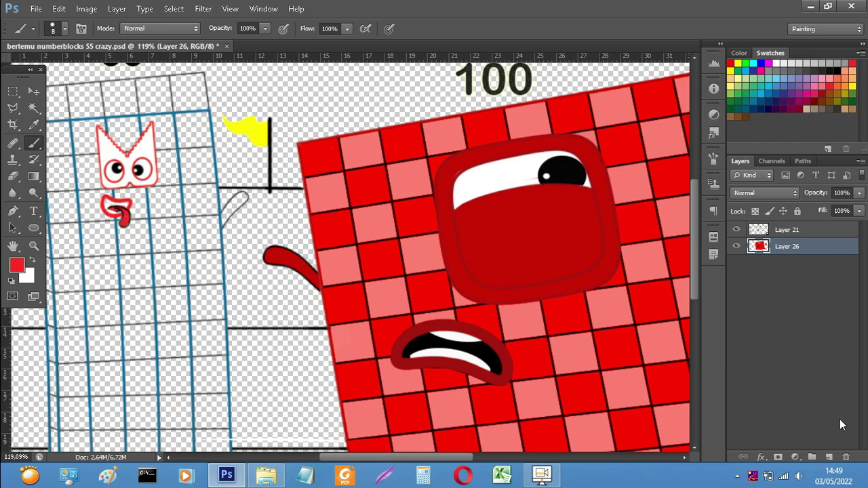
Add a new layer below Layer 26 and paint the inside of block 55's mouth black with a 15 px brush.
click(829, 457)
key(ctrl+bracketleft)
click(836, 69)
key(bracketright)
key(bracketright)
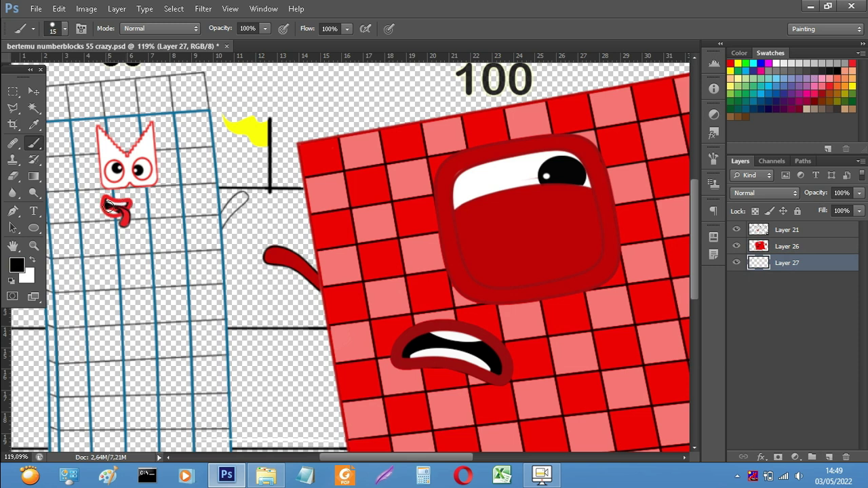
Paint block 55's arms and legs dark blue on Layer 27 with a brush of 8 to 10 px.
click(751, 103)
drag(242, 198, 227, 213)
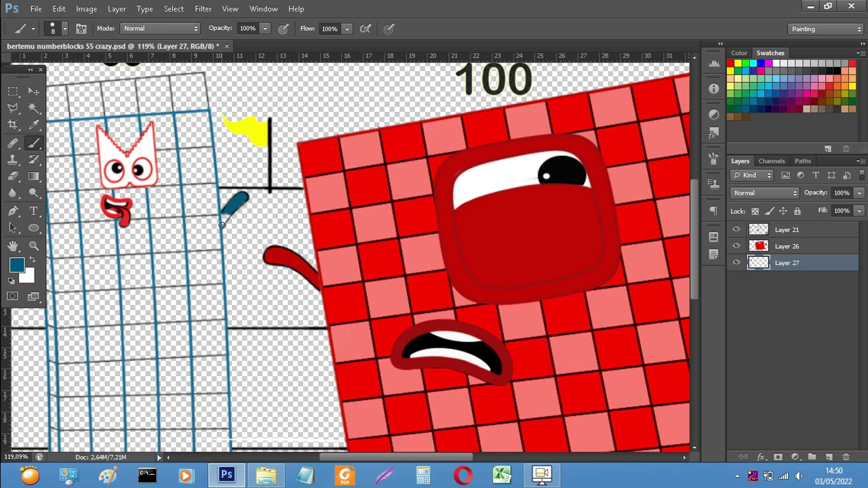
scroll(242, 198, down, 1)
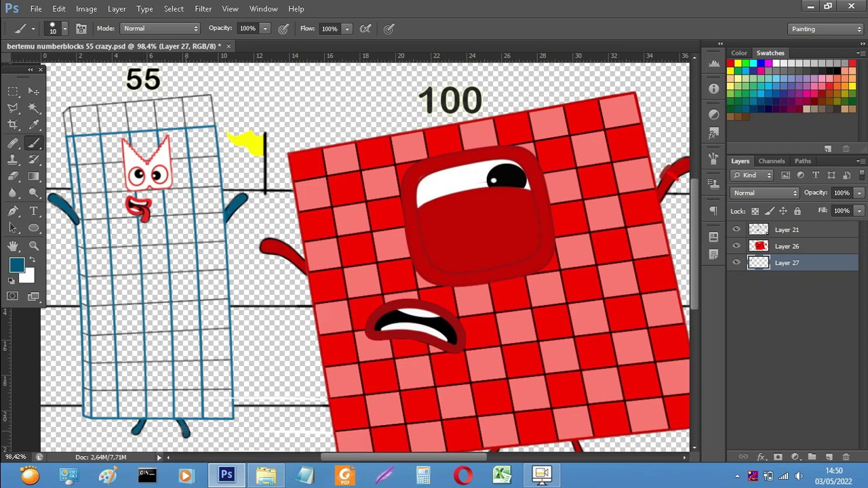
Add a new layer below Layer 27 and fill the top row of block 55 with light blue on Layer 27.
click(828, 457)
drag(800, 277, 800, 255)
click(744, 72)
shift+click(209, 99)
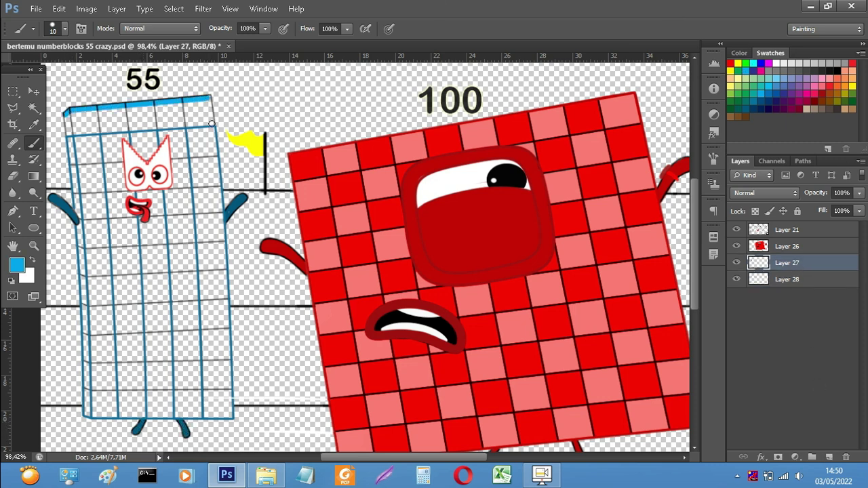
shift+click(68, 133)
mouse_move(78, 118)
mouse_down()
mouse_move(198, 105)
mouse_move(197, 129)
mouse_up()
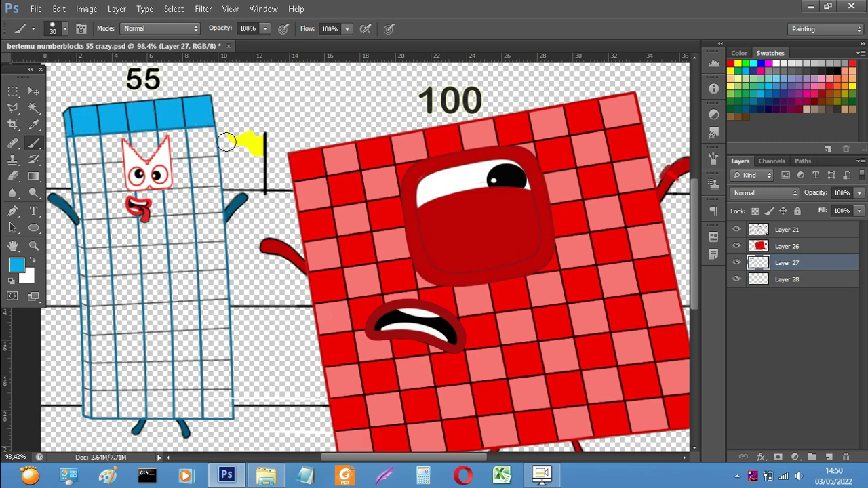
Set the foreground to a slightly darkened cyan and paint block 55's side and bottom edges on Layer 28 with a 30 px brush.
click(786, 279)
click(755, 64)
click(17, 265)
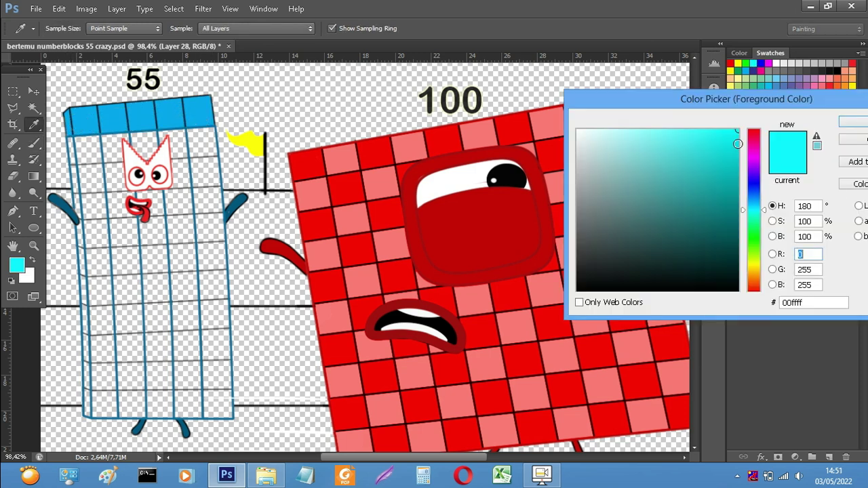
click(738, 144)
click(739, 153)
click(857, 122)
click(76, 139)
shift+click(82, 199)
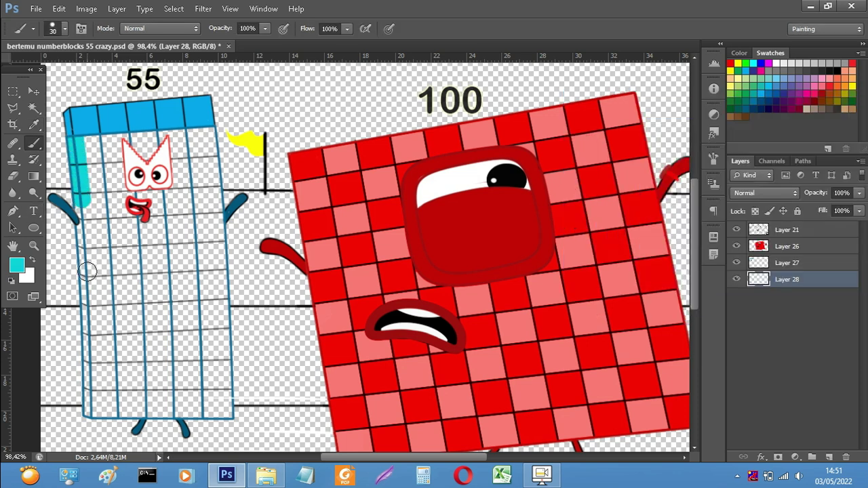
shift+click(87, 271)
shift+click(90, 345)
shift+click(93, 409)
shift+click(228, 410)
shift+click(211, 169)
shift+click(204, 114)
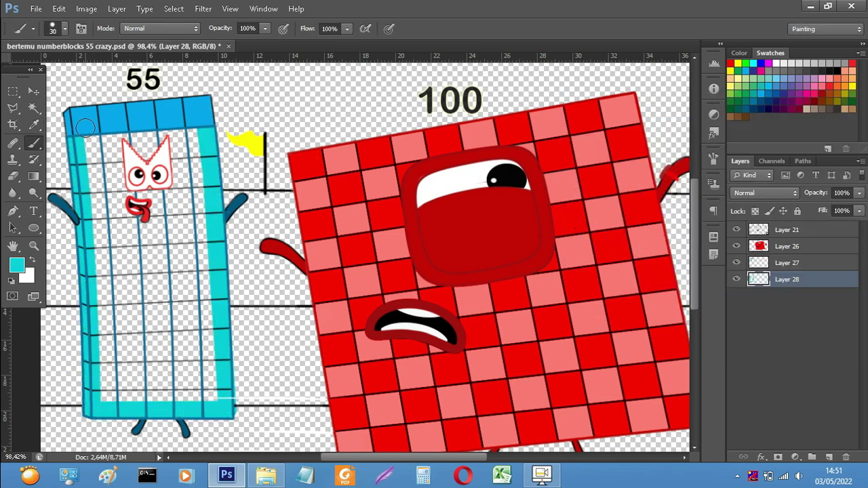
Fill the remaining interior of block 55 below its top row with the same turquoise using a 70 px brush.
key(bracketright)
key(bracketright)
key(bracketright)
key(bracketright)
click(96, 146)
shift+click(109, 381)
shift+click(200, 389)
shift+click(175, 135)
shift+click(164, 138)
shift+click(166, 369)
shift+click(140, 352)
shift+click(129, 319)
key(e)
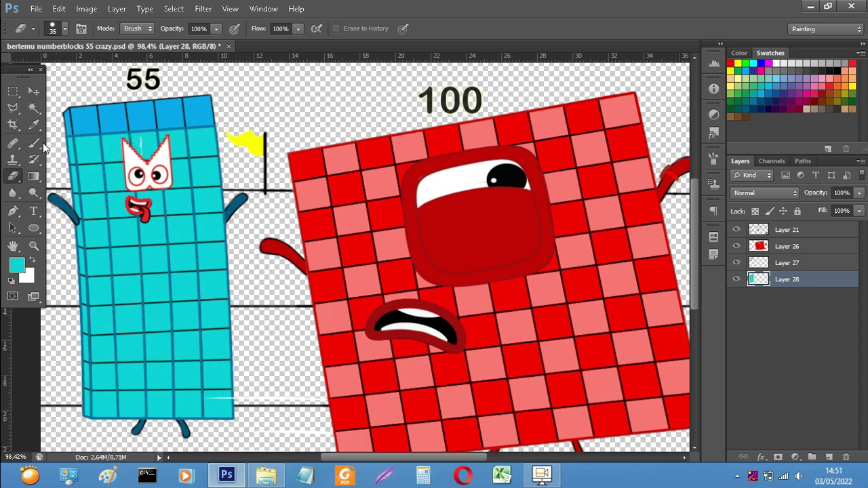
click(34, 143)
click(141, 159)
Paint the empty squares of the checkered finish line white on Layer 28.
scroll(142, 233, down, 3)
click(777, 63)
click(662, 316)
shift+click(547, 437)
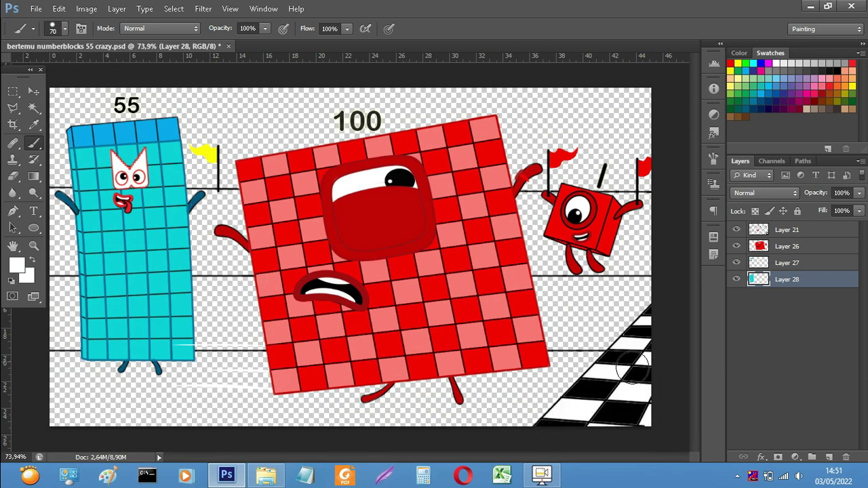
Merge Layers 26 and 27 down into Layer 28.
click(809, 248)
key(ctrl+e)
key(ctrl+e)
Add a new layer below Layer 28 and paint a red band along the track's upper edge.
click(828, 458)
drag(807, 248, 802, 278)
click(828, 82)
click(651, 292)
scroll(92, 295, down, 1)
shift+click(75, 290)
Fill the rest of the running track down to the canvas edge with red using a 125 px brush.
key(bracketright)
key(bracketright)
key(bracketright)
key(bracketright)
click(83, 328)
shift+click(616, 328)
shift+click(65, 366)
shift+click(544, 415)
shift+click(73, 402)
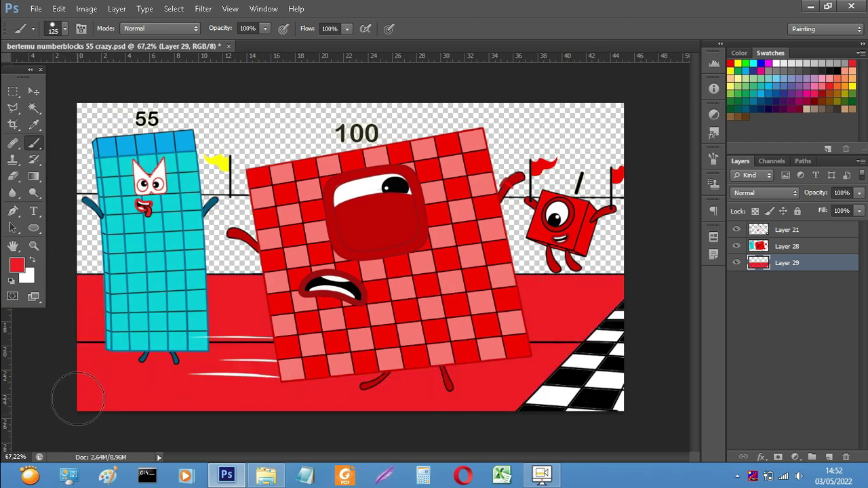
Paint white lane lines along the middle, upper and lower edges of the track with a 15 to 20 px brush.
click(777, 63)
key(bracketleft)
key(bracketleft)
key(bracketleft)
key(bracketleft)
key(bracketleft)
key(bracketleft)
key(bracketleft)
key(bracketleft)
key(bracketleft)
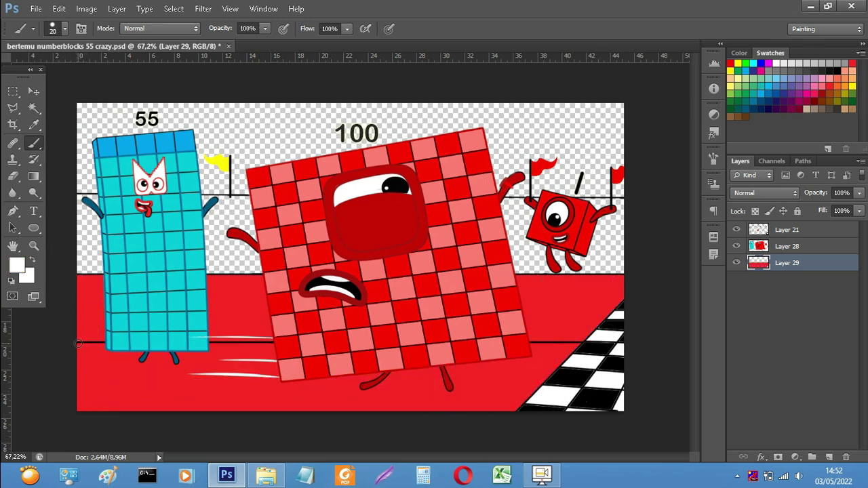
shift+click(582, 346)
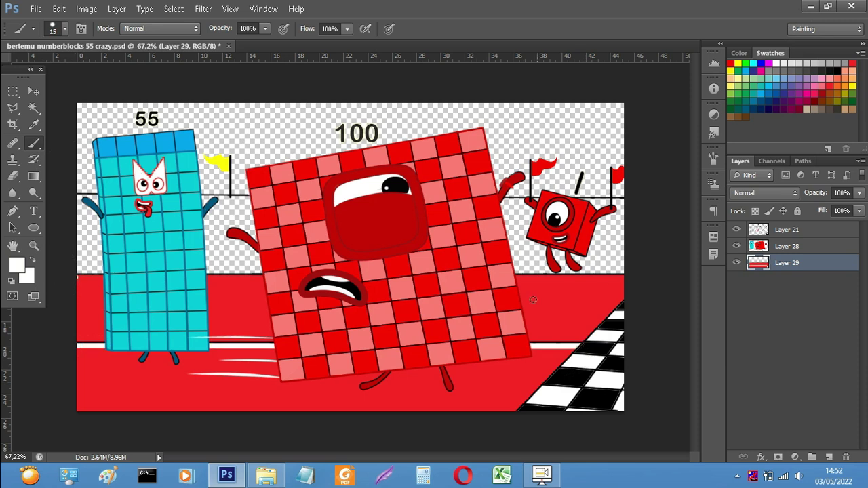
shift+click(628, 277)
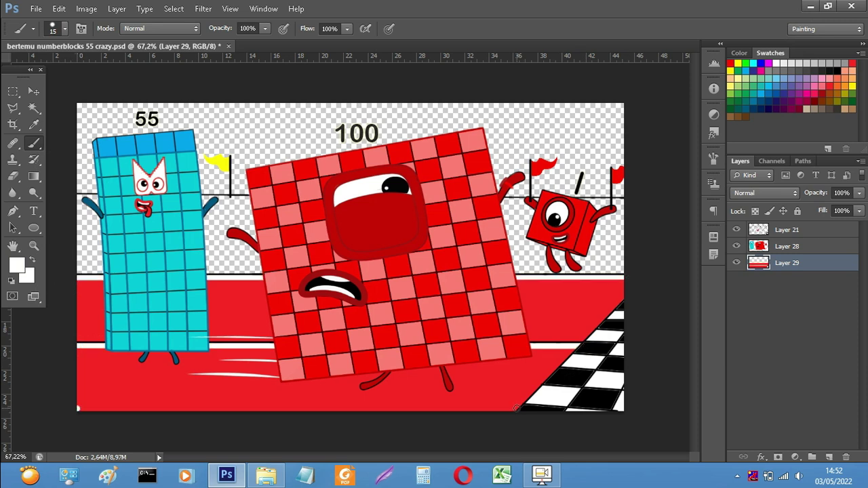
shift+click(517, 409)
Add a new layer below Layer 29 and paint a thin light green line along the top of the grass.
click(828, 456)
drag(829, 268, 830, 286)
click(745, 64)
click(17, 265)
click(667, 131)
key(Return)
click(77, 197)
shift+click(623, 202)
Widen the light green strip at the top of the grass on Layer 30 with a soft 50 px brush.
key(bracketright)
key(bracketright)
key(bracketright)
click(64, 29)
click(66, 125)
click(624, 211)
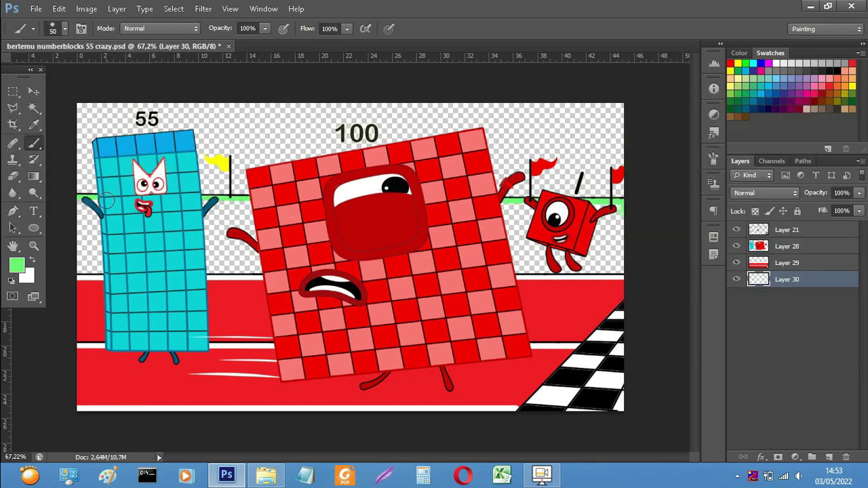
shift+click(78, 206)
Add a new layer below Layer 30 and paint a bright green band across the upper grass with a larger soft brush.
click(829, 457)
drag(803, 282, 802, 318)
click(17, 265)
click(716, 131)
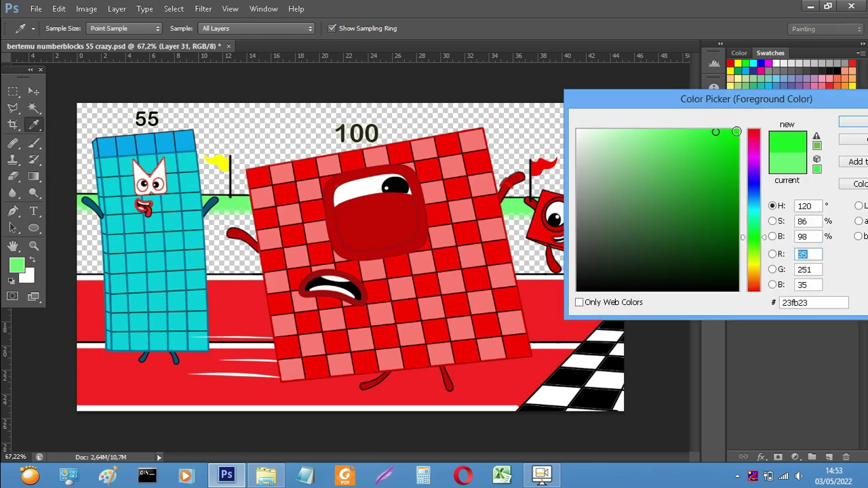
click(738, 131)
key(Return)
key(bracketright)
key(bracketright)
click(77, 211)
shift+click(627, 218)
shift+click(72, 223)
shift+click(620, 228)
Add a new layer below Layer 31 and paint a slightly darker green band across the middle of the grass.
click(17, 265)
click(737, 156)
key(Return)
click(828, 457)
drag(804, 295, 804, 319)
key(bracketright)
key(bracketright)
key(bracketright)
key(bracketright)
key(bracketright)
mouse_move(84, 233)
mouse_down()
mouse_move(239, 250)
mouse_move(536, 236)
mouse_move(230, 249)
mouse_move(74, 242)
mouse_up()
Add a new layer below Layer 32 and paint the lower grass a darker green with a 150 px brush.
click(17, 265)
click(737, 185)
key(Return)
click(828, 457)
drag(804, 312, 804, 336)
click(65, 29)
drag(21, 99, 144, 99)
drag(625, 264, 92, 263)
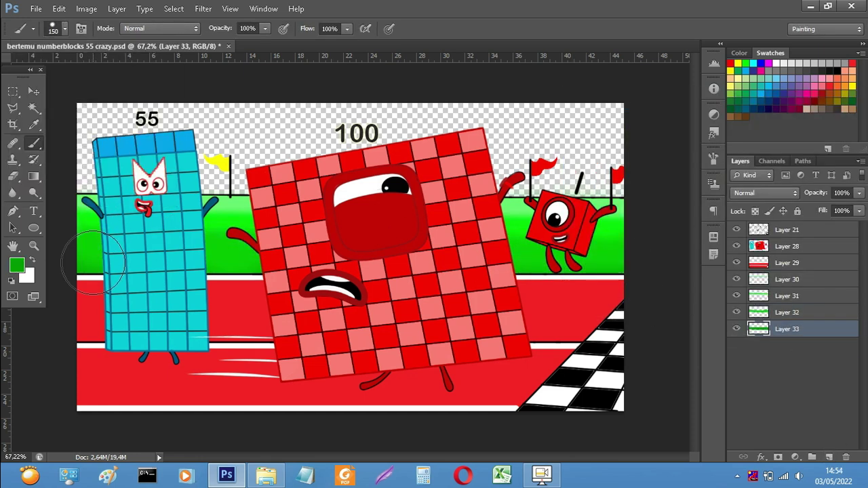
Add a new layer beneath Layer 33 and merge the green Layers 30 to 33 down into it.
ctrl+click(828, 457)
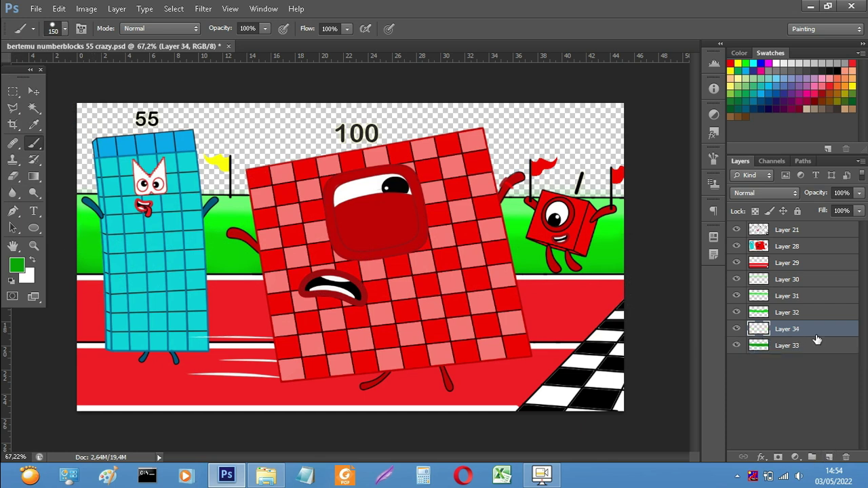
click(792, 264)
click(794, 296)
click(792, 280)
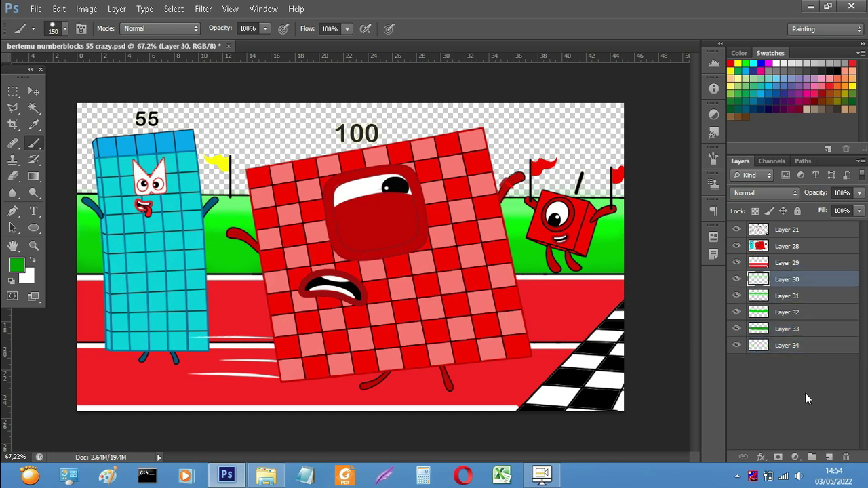
key(ctrl+e)
key(ctrl+e)
key(ctrl+e)
key(ctrl+e)
Add a new layer below Layer 34 and paint the lower sky pale blue with a soft 250 px brush.
click(828, 457)
drag(797, 278, 799, 302)
click(776, 78)
click(17, 265)
click(606, 132)
key(Return)
click(64, 28)
click(66, 127)
click(621, 199)
key(])
key(])
key(])
key(])
key([)
drag(615, 201, 281, 225)
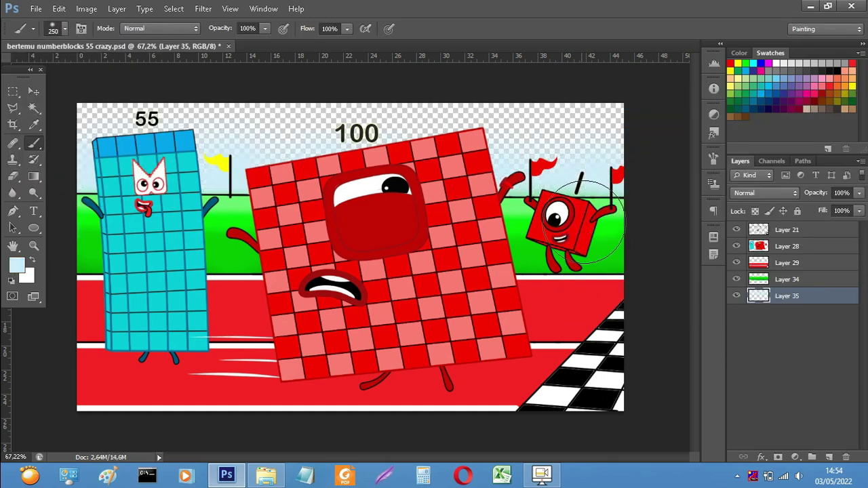
Add a new layer below Layer 35 and paint the upper sky blue with the 250 px brush.
ctrl+click(828, 457)
click(746, 71)
mouse_move(116, 135)
mouse_down()
mouse_move(386, 122)
mouse_move(368, 107)
mouse_move(223, 91)
mouse_move(86, 129)
mouse_move(127, 129)
mouse_move(104, 124)
mouse_up()
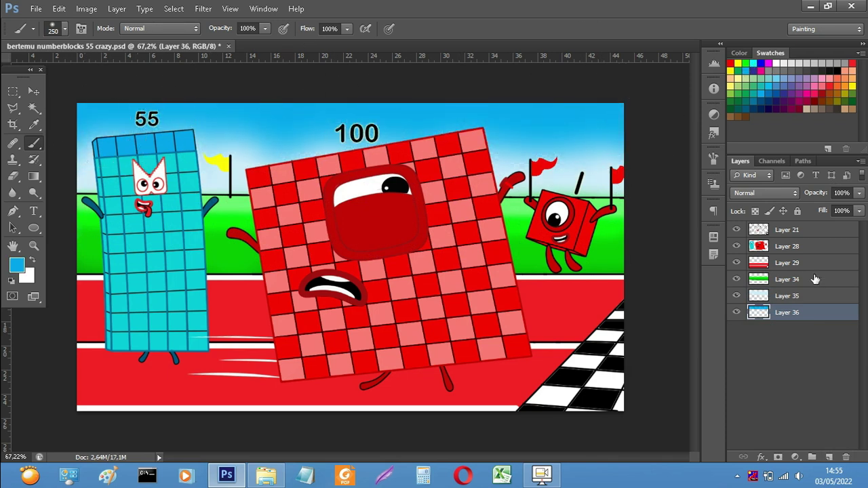
Add a new layer of reduced opacity above Layer 29 and draw black elliptical shadows under block 55, block 100 and the small one-eyed block.
click(809, 268)
click(828, 457)
click(859, 193)
click(832, 206)
click(837, 71)
click(34, 228)
mouse_move(107, 354)
mouse_down()
mouse_move(196, 358)
mouse_move(211, 367)
mouse_up()
drag(337, 381, 501, 395)
drag(540, 263, 599, 274)
Merge Layer 28 and all the coloring layers beneath it down into Layer 36.
click(827, 245)
key(ctrl+e)
key(ctrl+e)
key(ctrl+e)
key(ctrl+e)
key(ctrl+e)
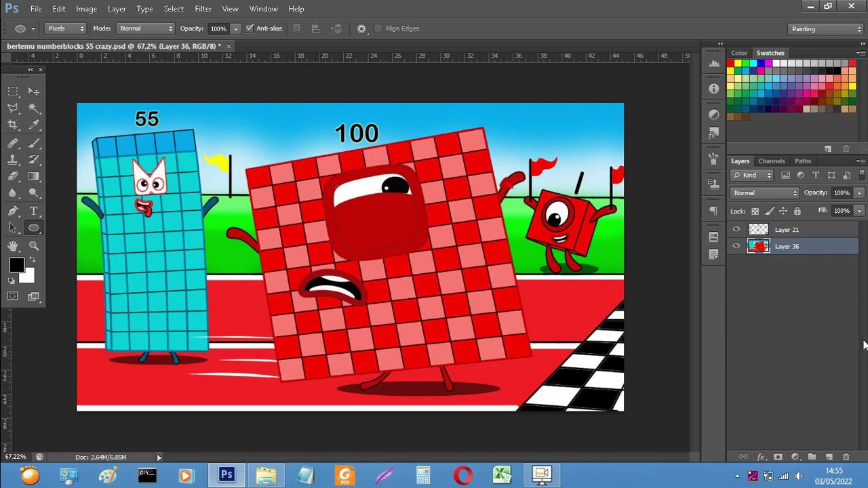